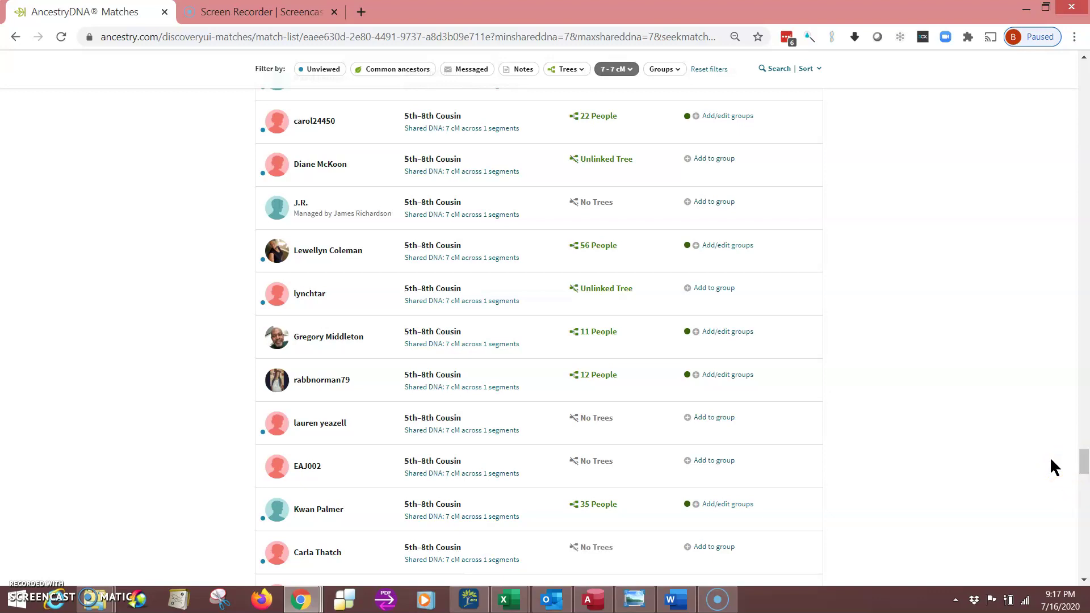
Load more of the 7 cM DNA match list and select the matches down to the last row of the previously loaded batch
scroll(1051, 460, down, 5)
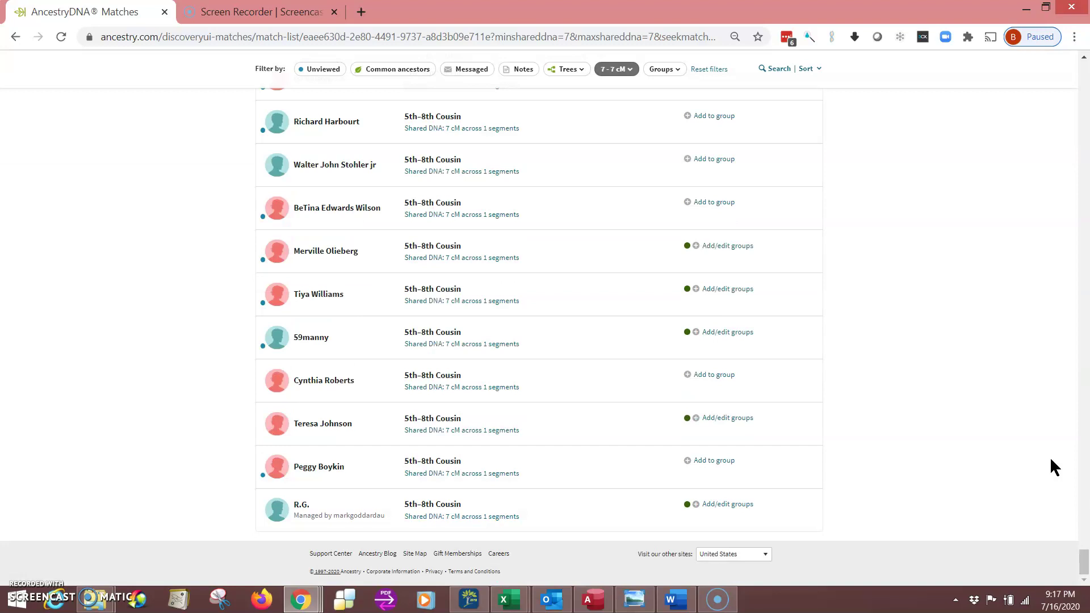
click(1001, 466)
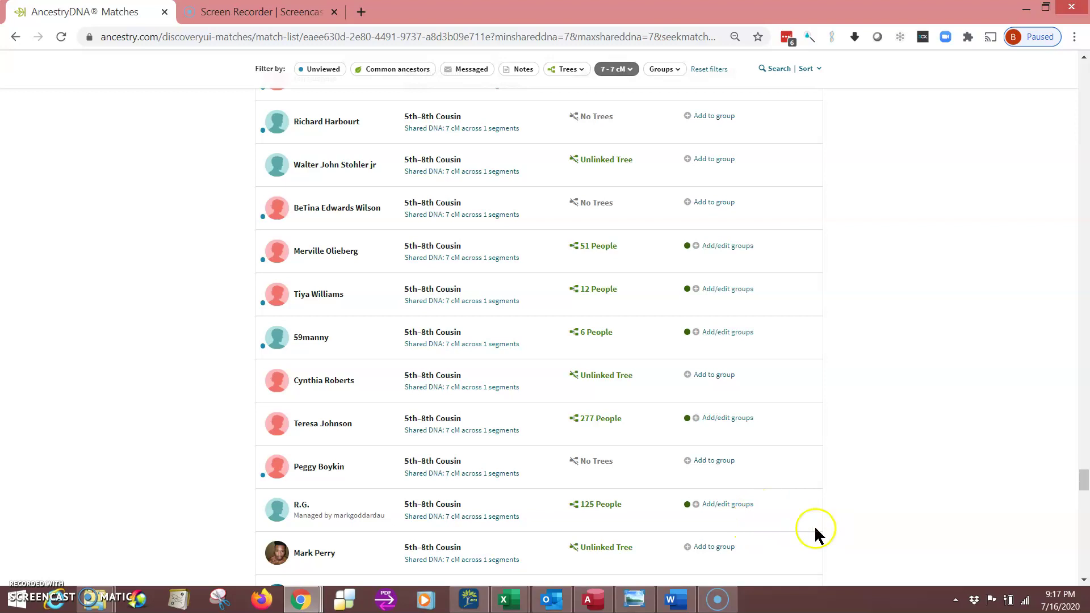
shift+click(760, 531)
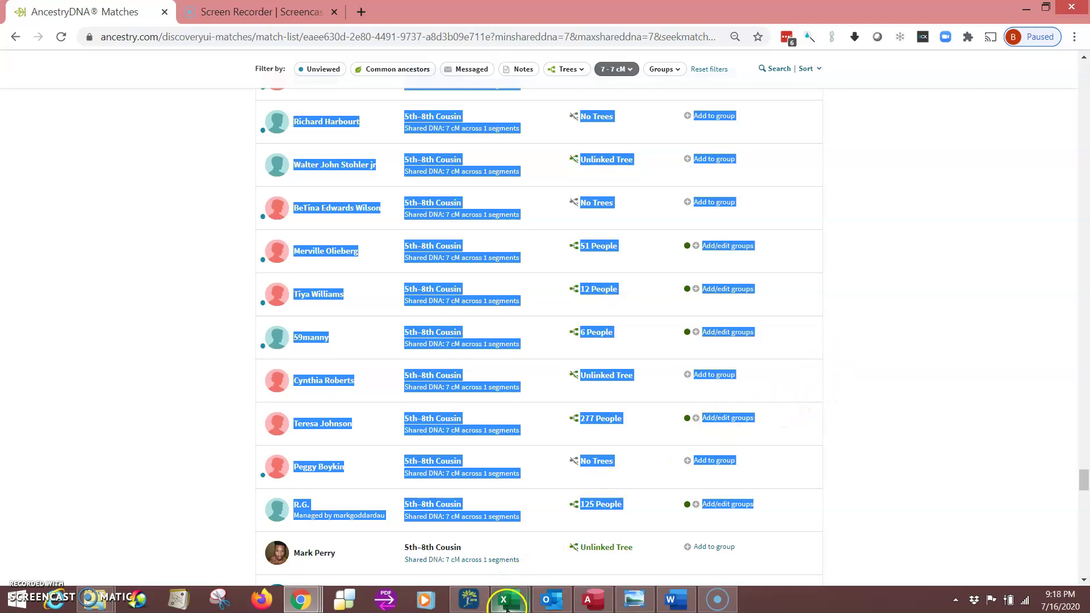
Switch to the blank Book3 workbook in Excel and paste the copied matches starting at cell B2
mouse_move(514, 606)
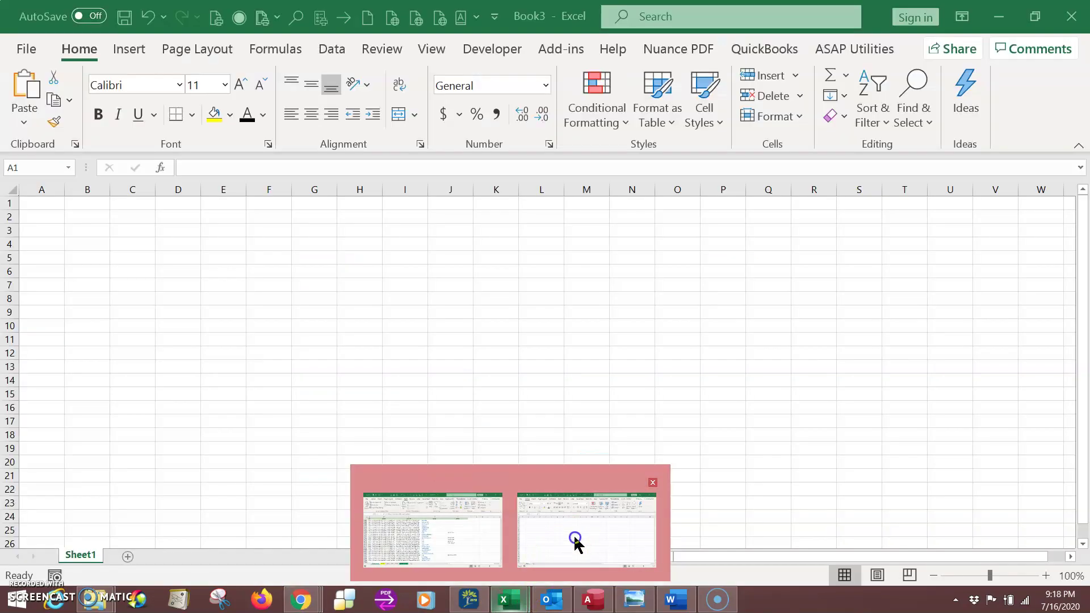
click(577, 540)
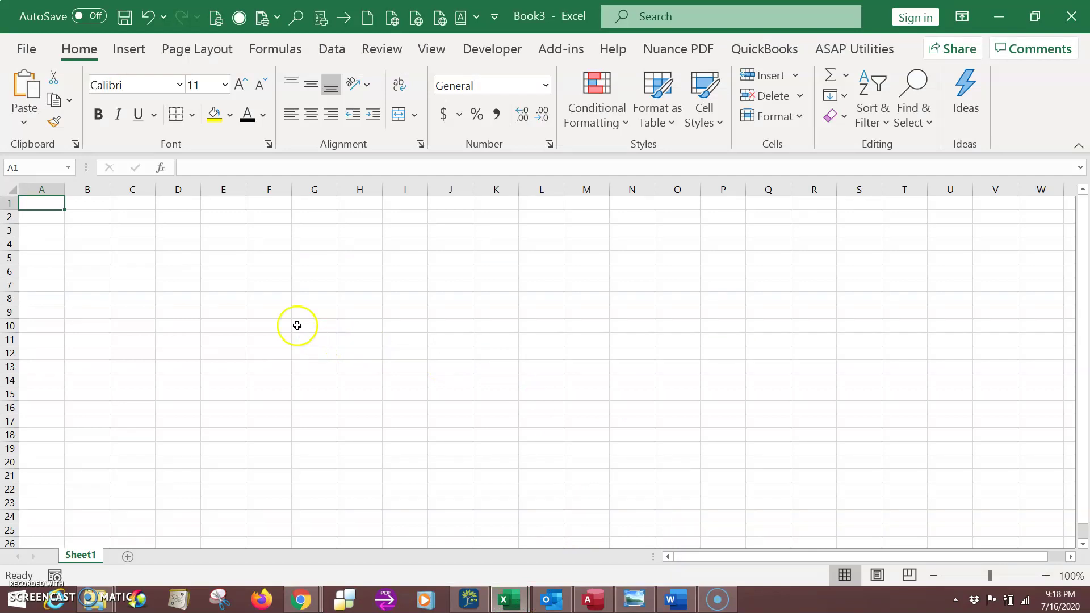
click(96, 215)
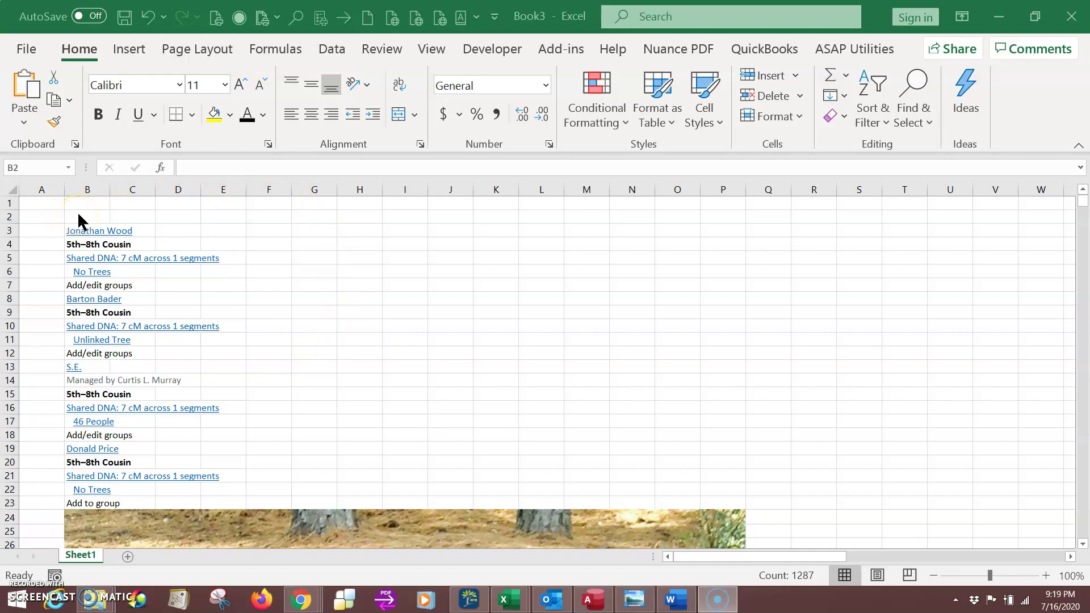
key(ctrl+v)
Freeze the worksheet panes at cell A2 to lock row 1 as the header row
click(47, 215)
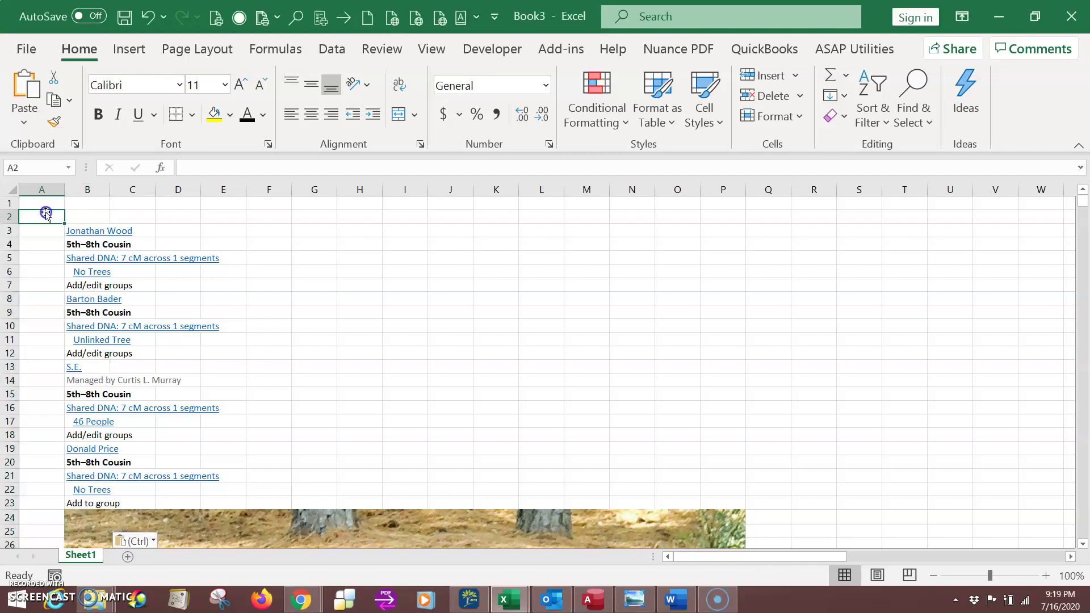
click(432, 50)
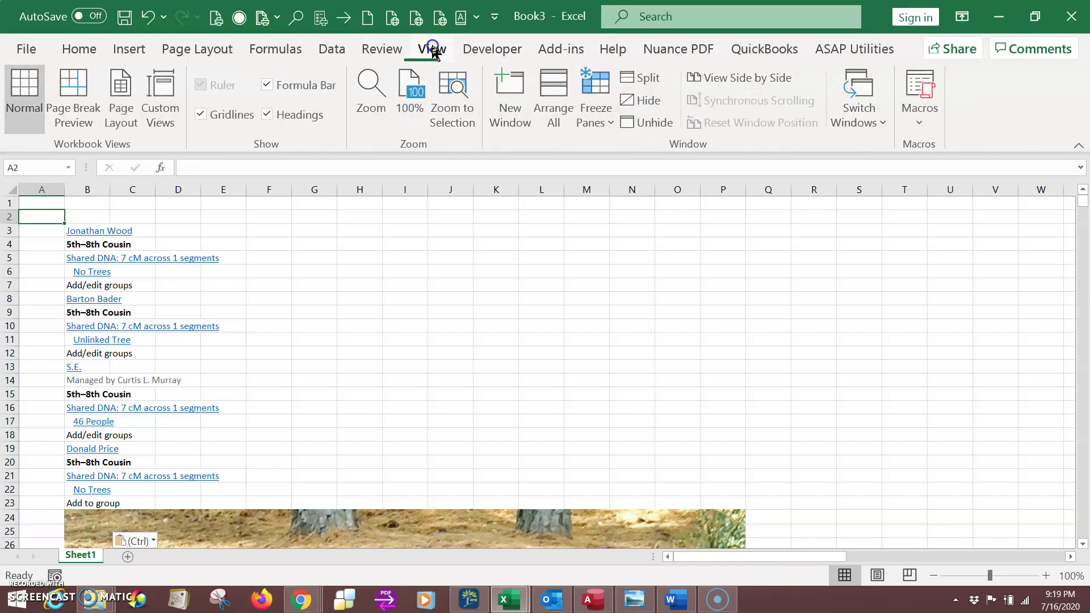
click(604, 117)
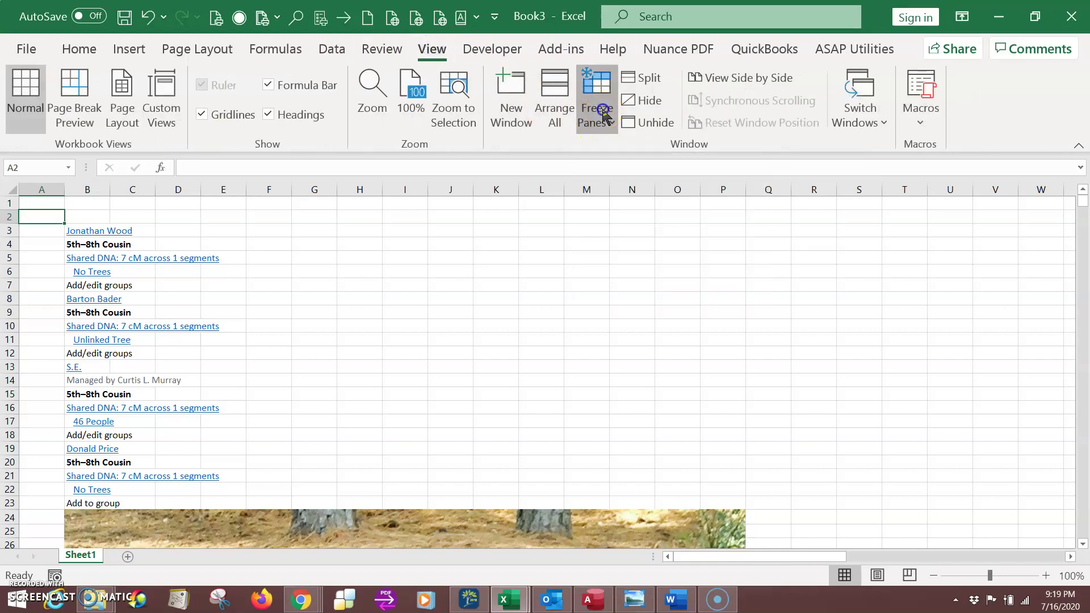
click(638, 167)
Enter the column header "Name" in cell B1
click(87, 204)
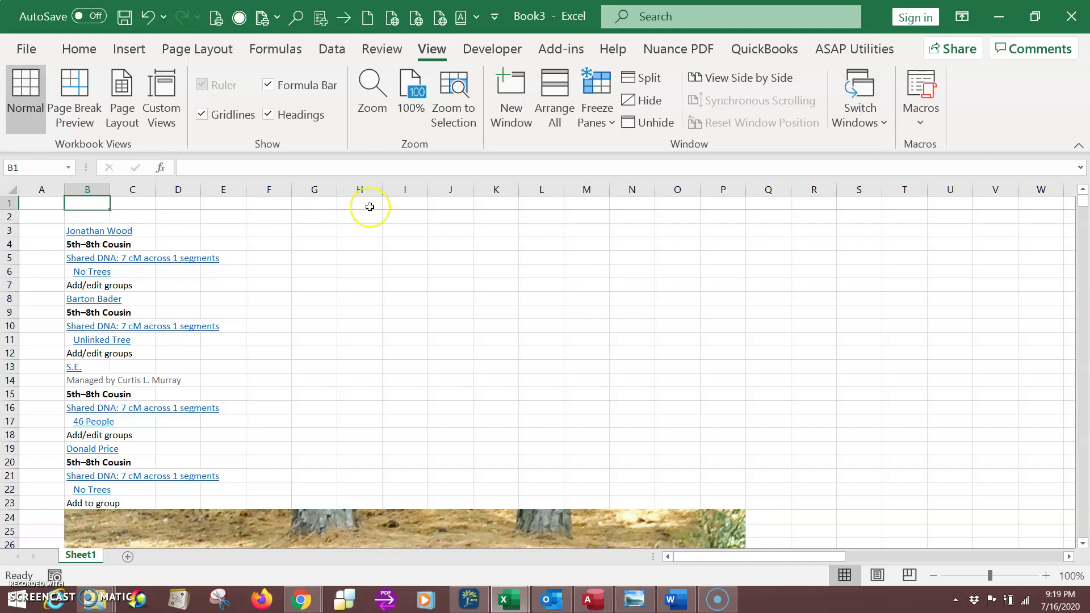
text(Name)
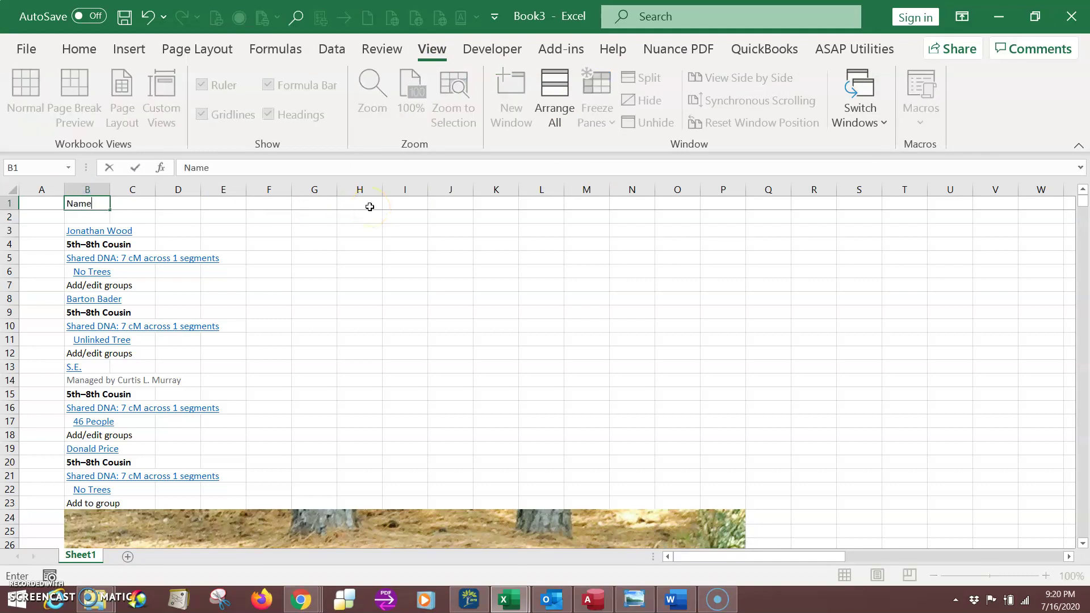
key(Tab)
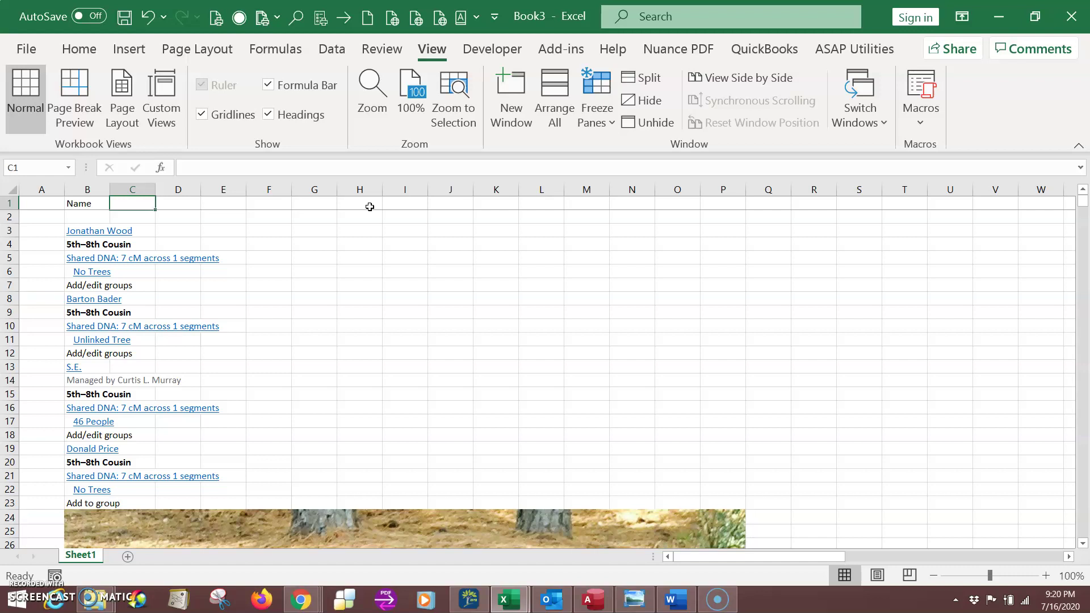
key(Tab)
Delete all objects in the selected worksheet with ASAP Utilities to strip the pasted profile images
scroll(372, 295, down, 6)
scroll(371, 300, up, 6)
scroll(370, 299, down, 2)
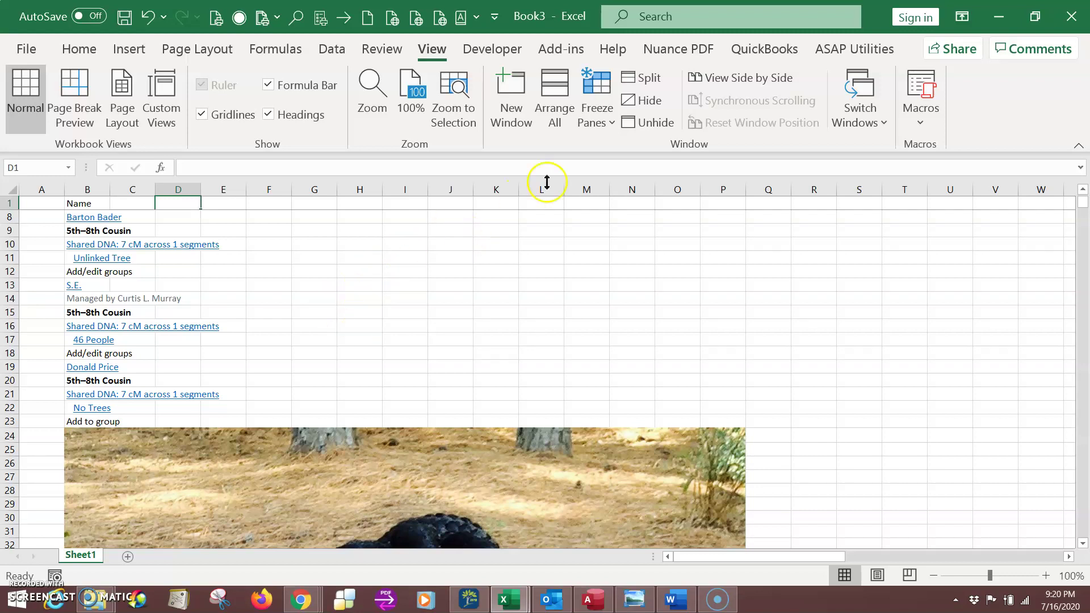
click(837, 50)
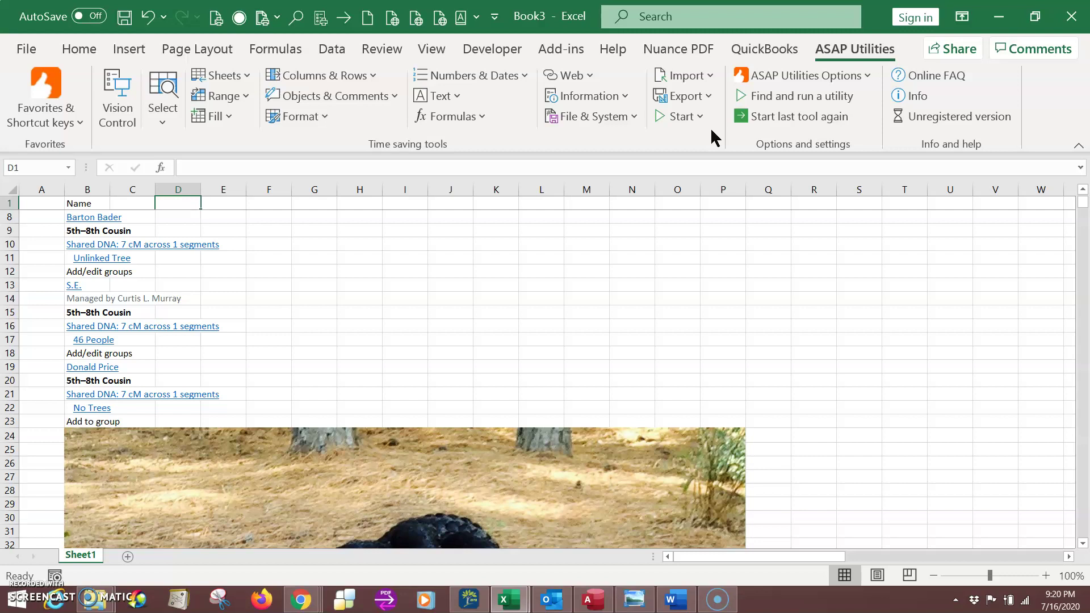
click(871, 50)
click(307, 95)
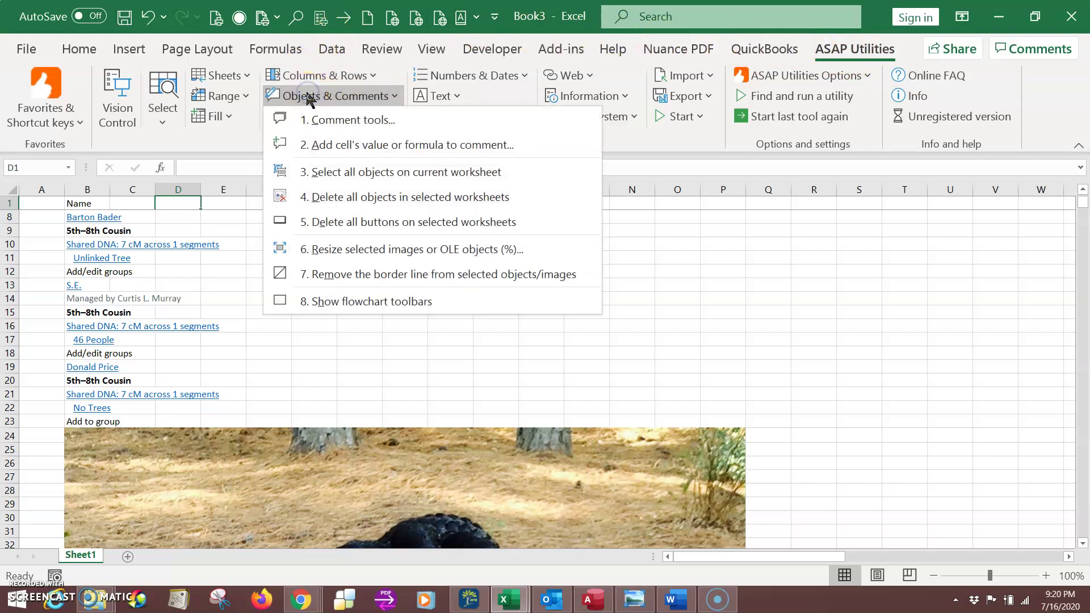
click(332, 199)
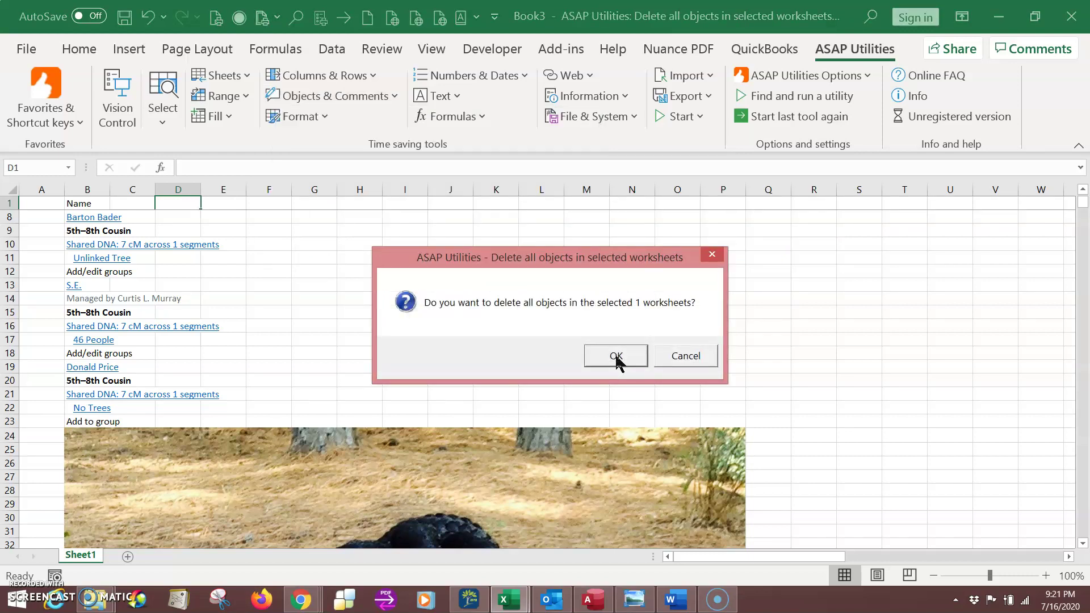
click(616, 357)
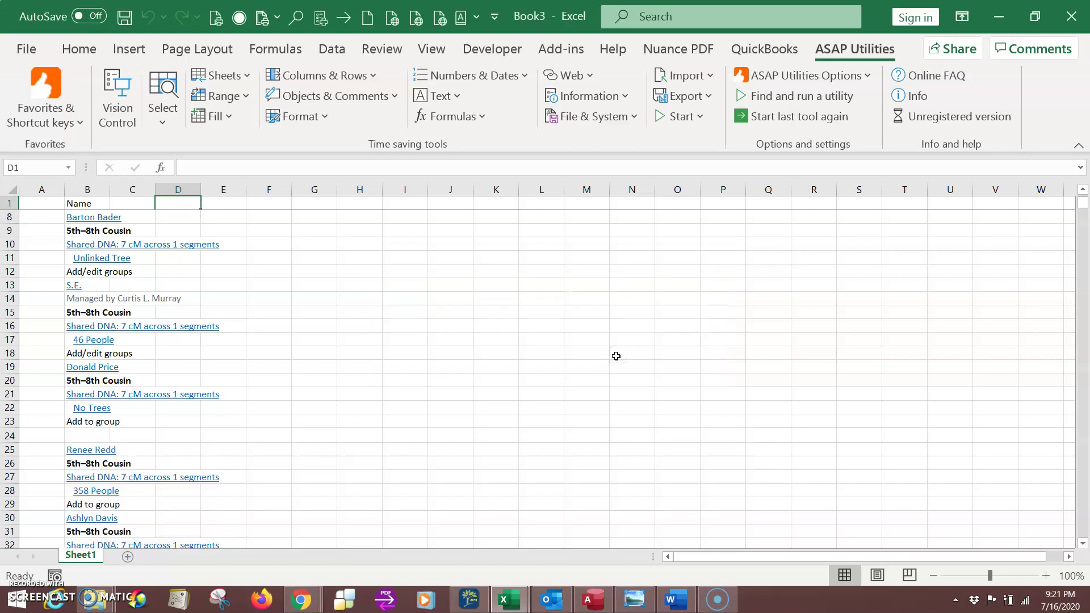
Go to the first empty cell below the pasted data in column B, cell B1368
scroll(470, 386, down, 5)
scroll(469, 406, up, 3)
scroll(468, 406, up, 2)
key(Left)
key(Left)
key(Left)
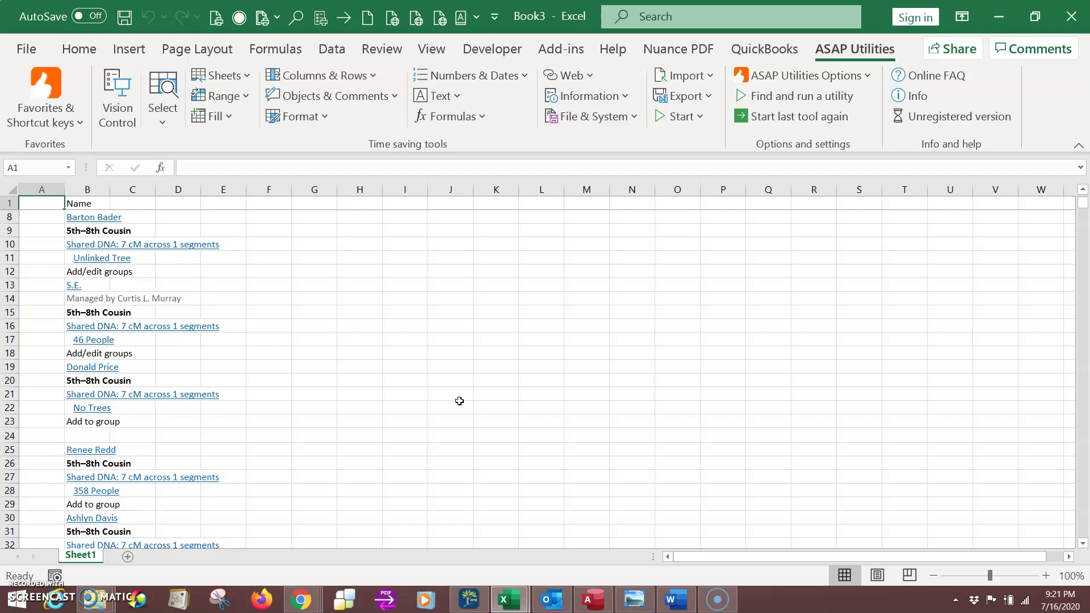
key(End)
key(Down)
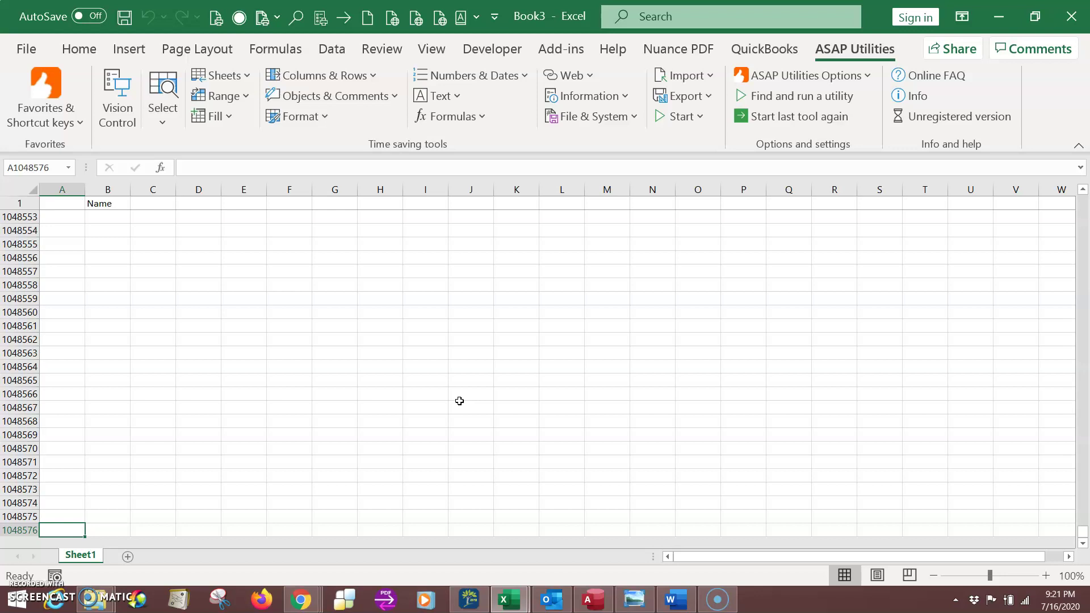
key(Right)
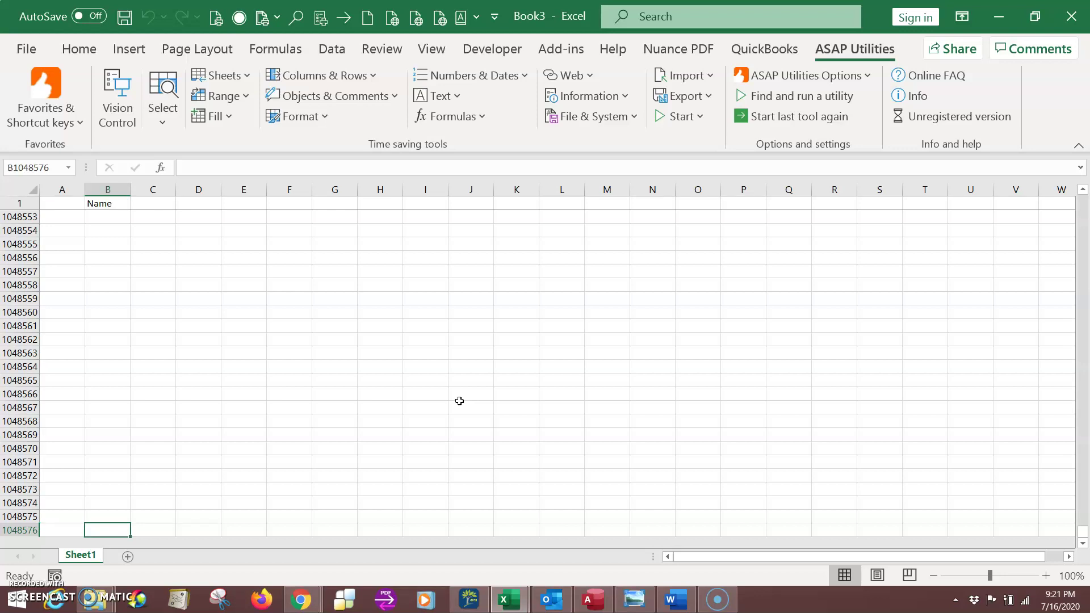
key(End)
key(Up)
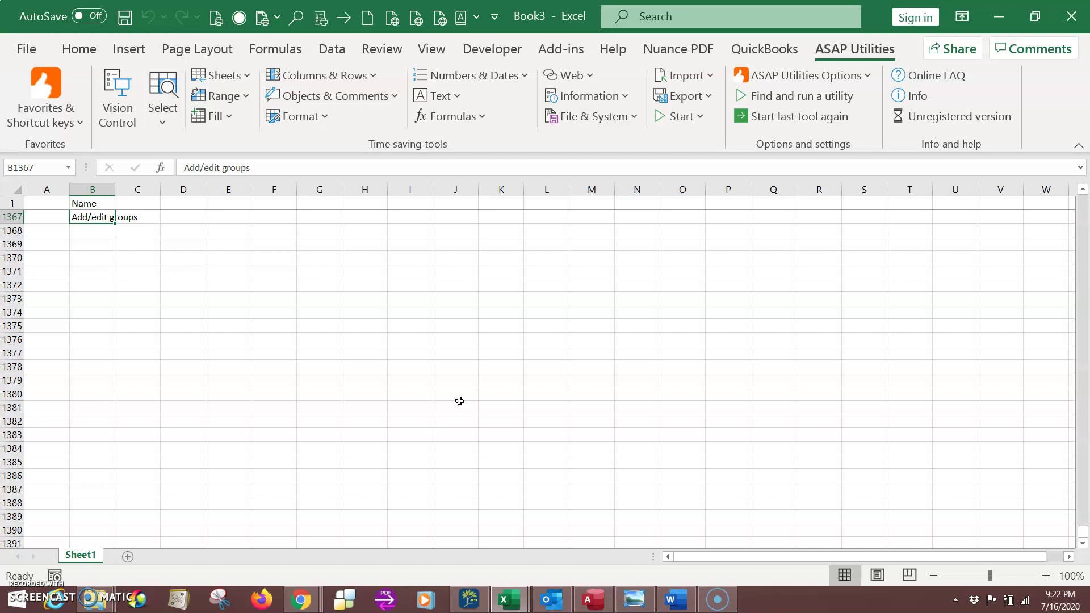
key(Down)
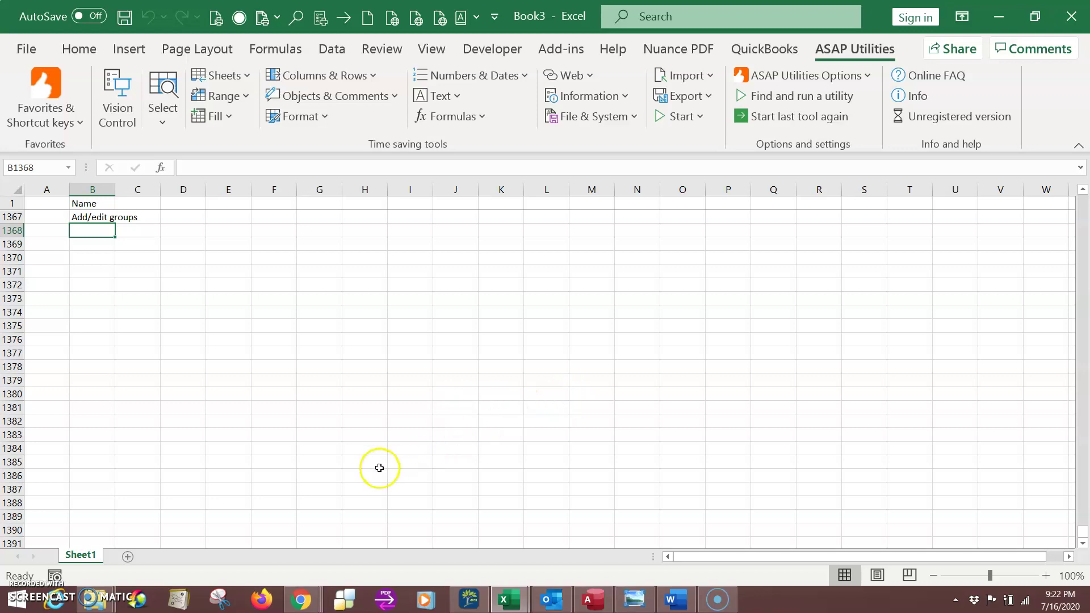
Switch to the AncestryDNA match list in Chrome and select the seven matches that follow the previously copied block
mouse_move(308, 596)
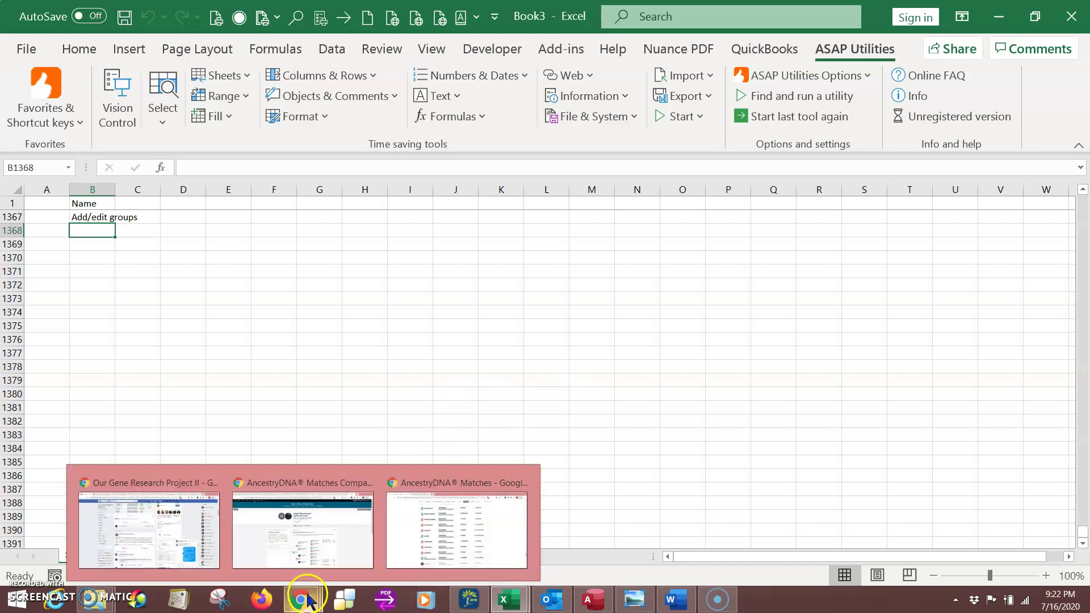
click(396, 548)
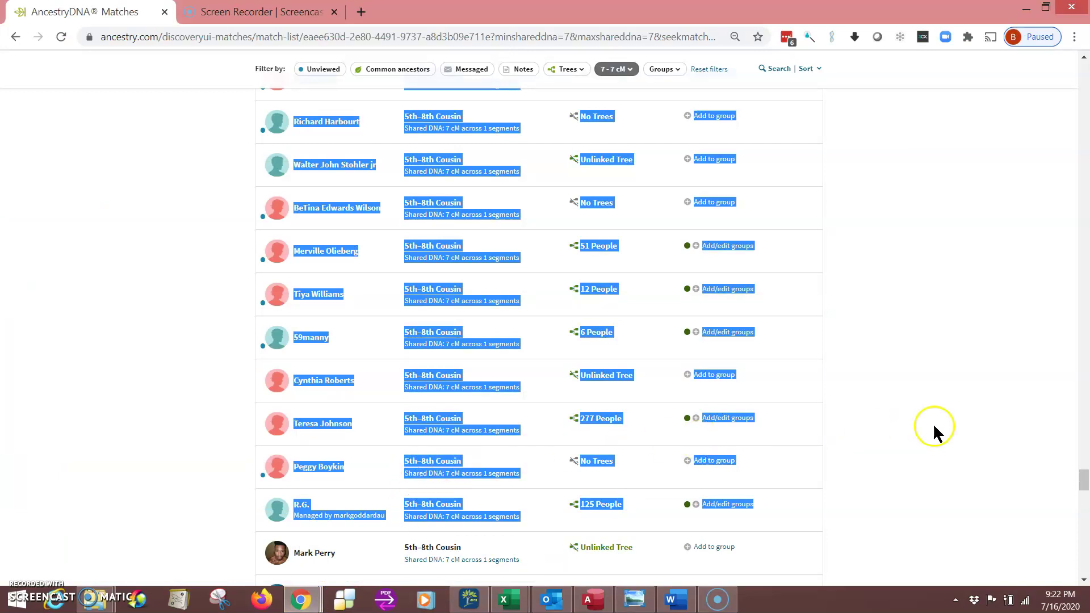
scroll(934, 426, down, 6)
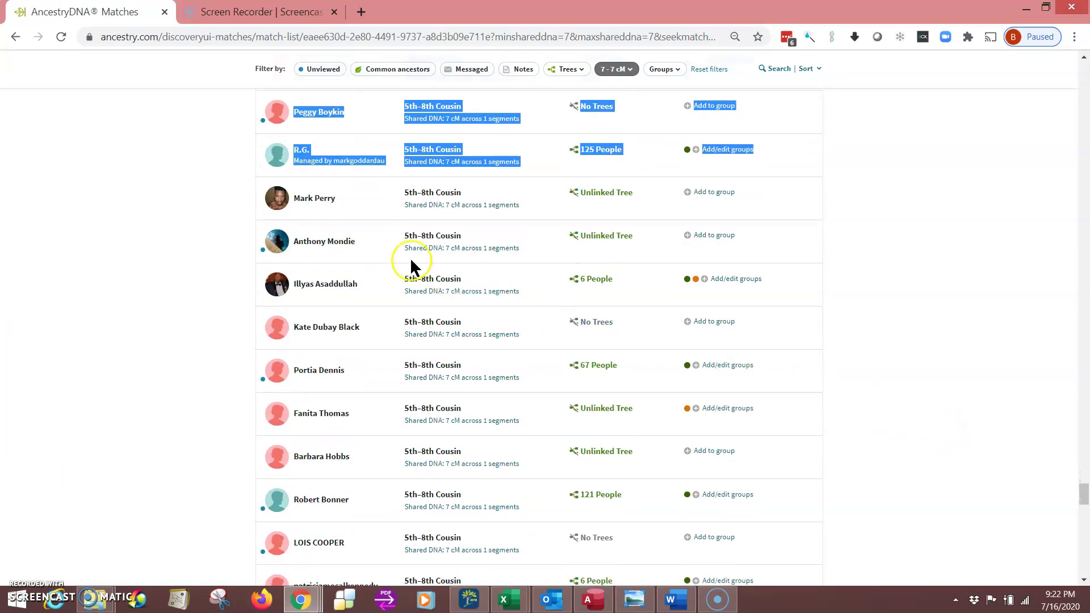
click(301, 185)
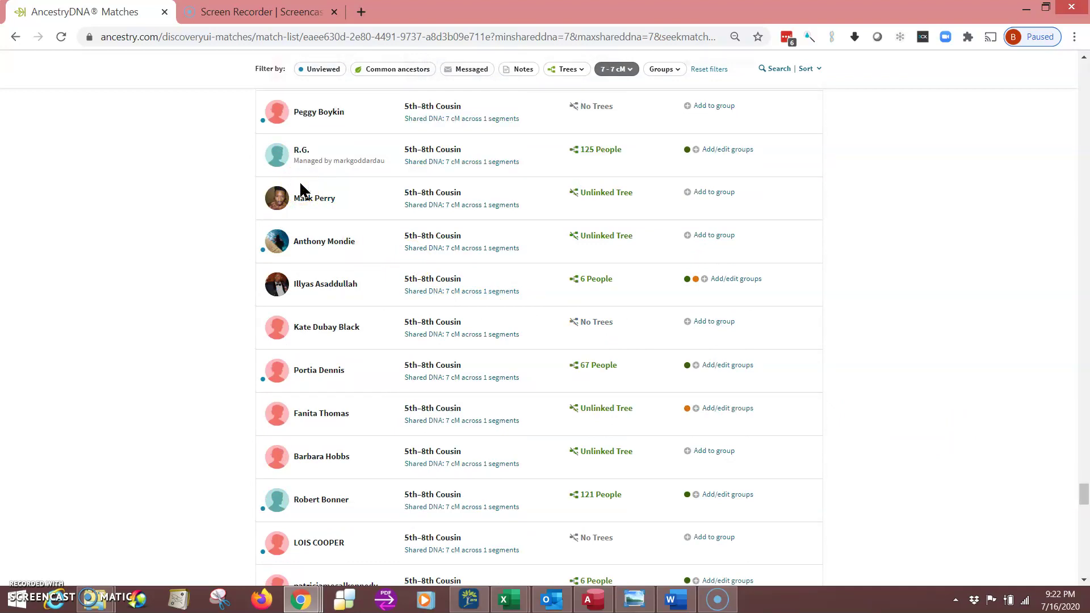
click(301, 185)
drag(301, 185, 755, 452)
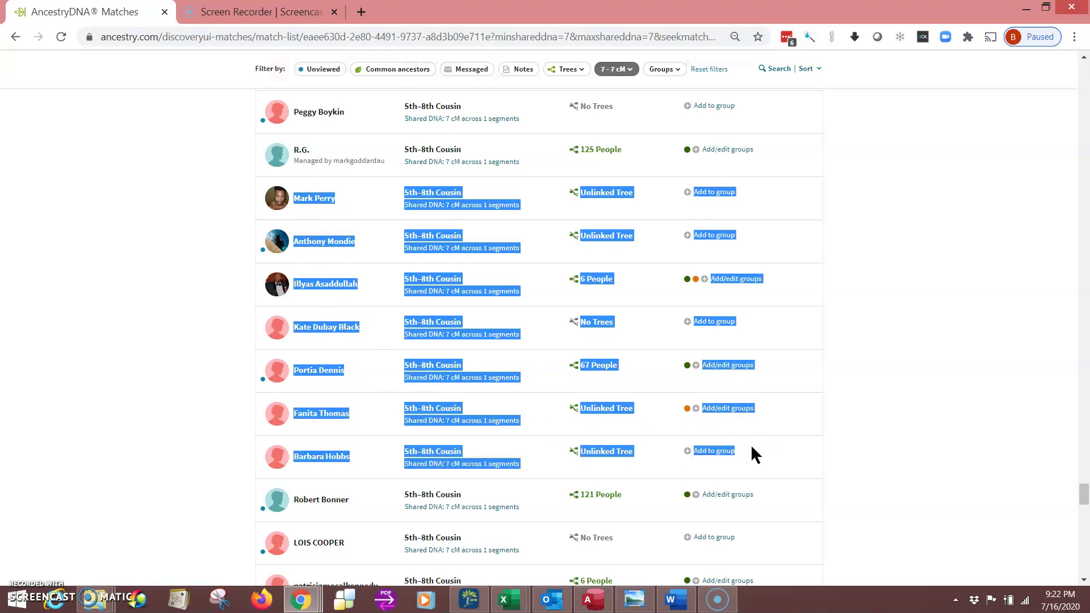
Copy the seven selected matches and paste them into the Book3 workbook in Excel at cell B1368
scroll(754, 453, down, 10)
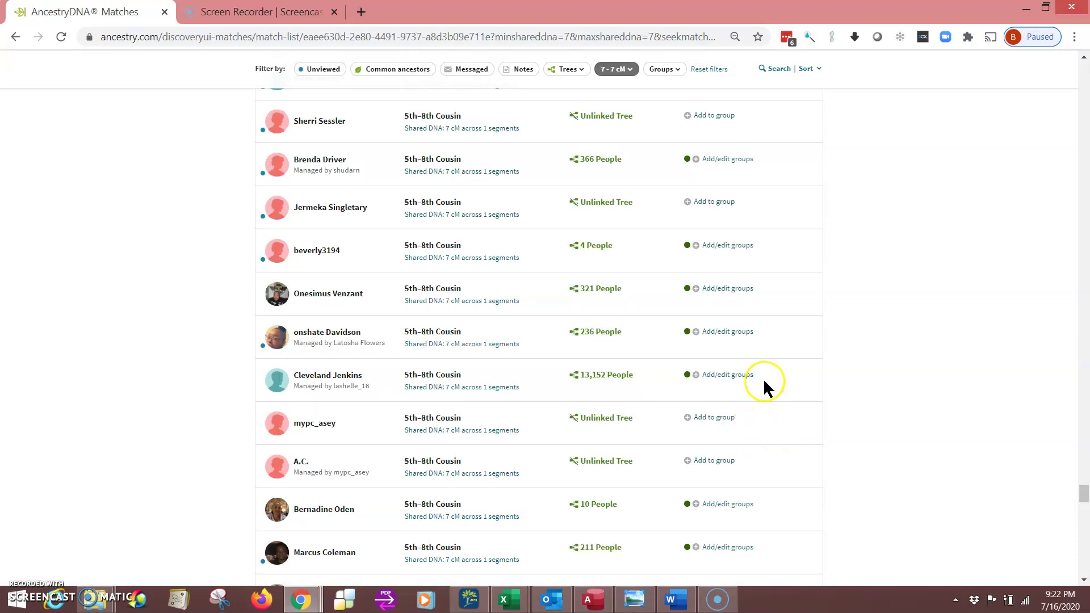
scroll(784, 278, up, 10)
scroll(783, 284, down, 5)
scroll(782, 285, up, 10)
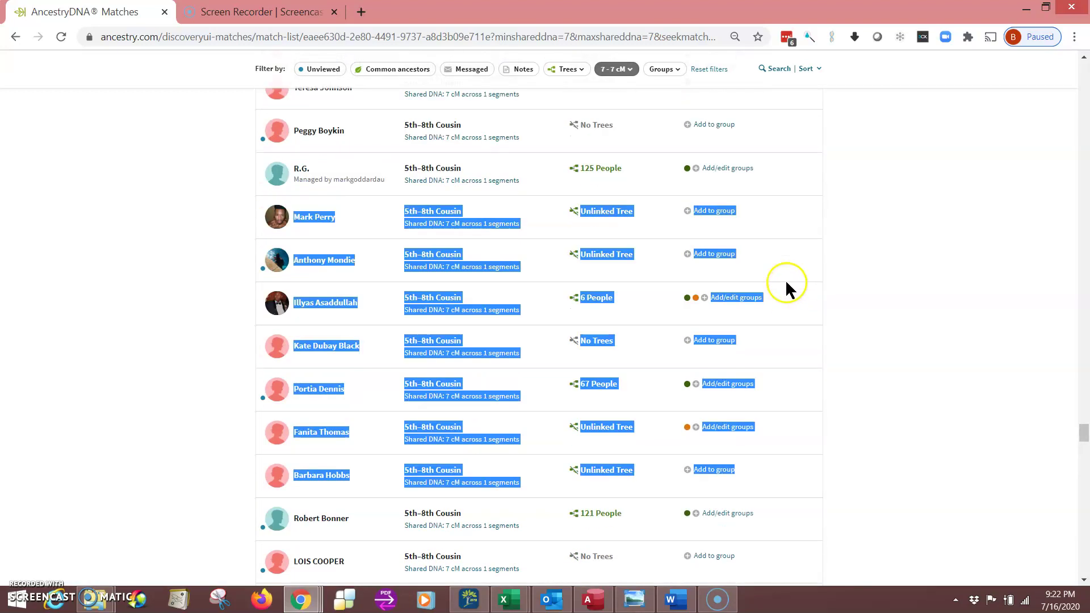
scroll(785, 295, up, 5)
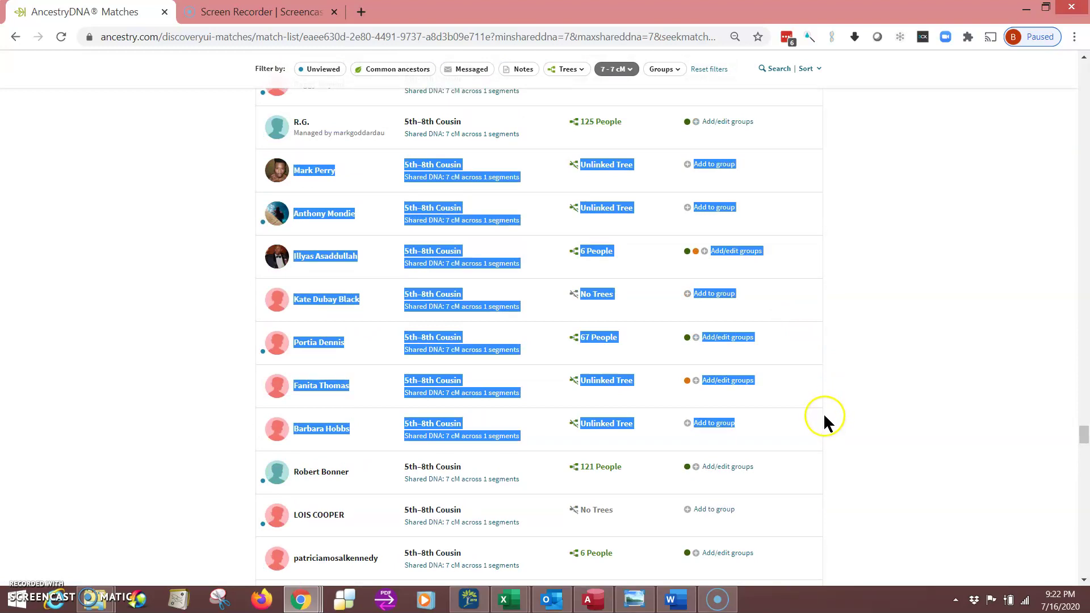
click(528, 595)
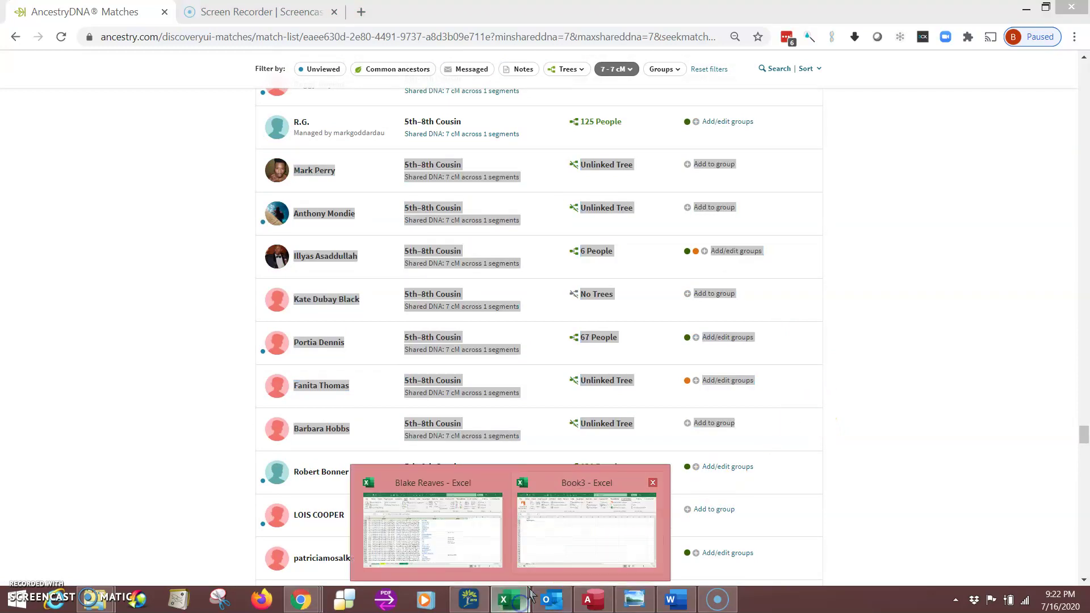
click(557, 541)
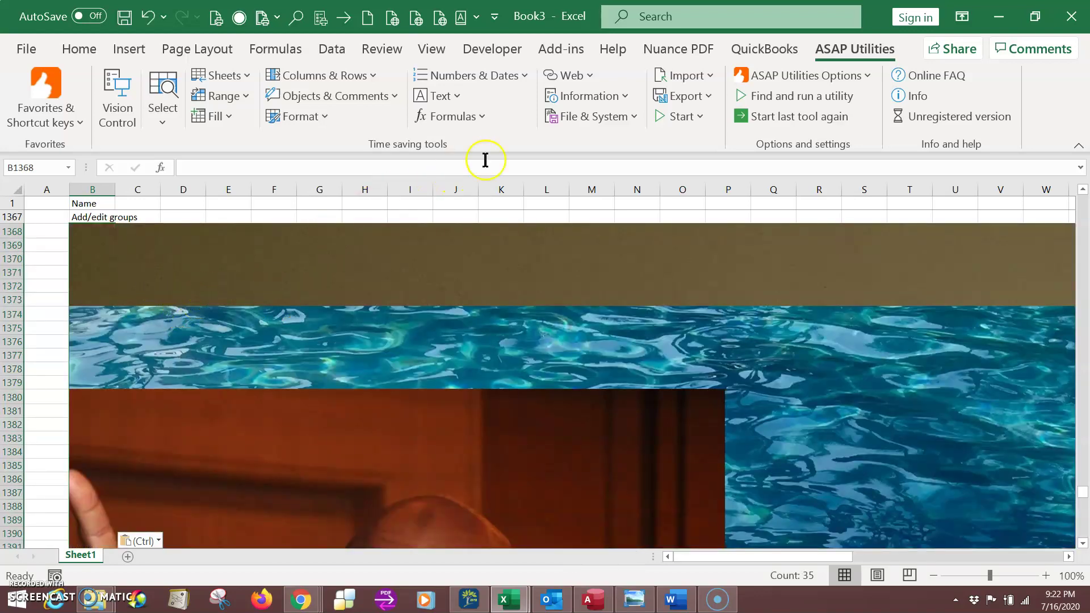
Remove the newly pasted images from the added rows by running the ASAP Utilities deletion of all worksheet objects again
click(358, 96)
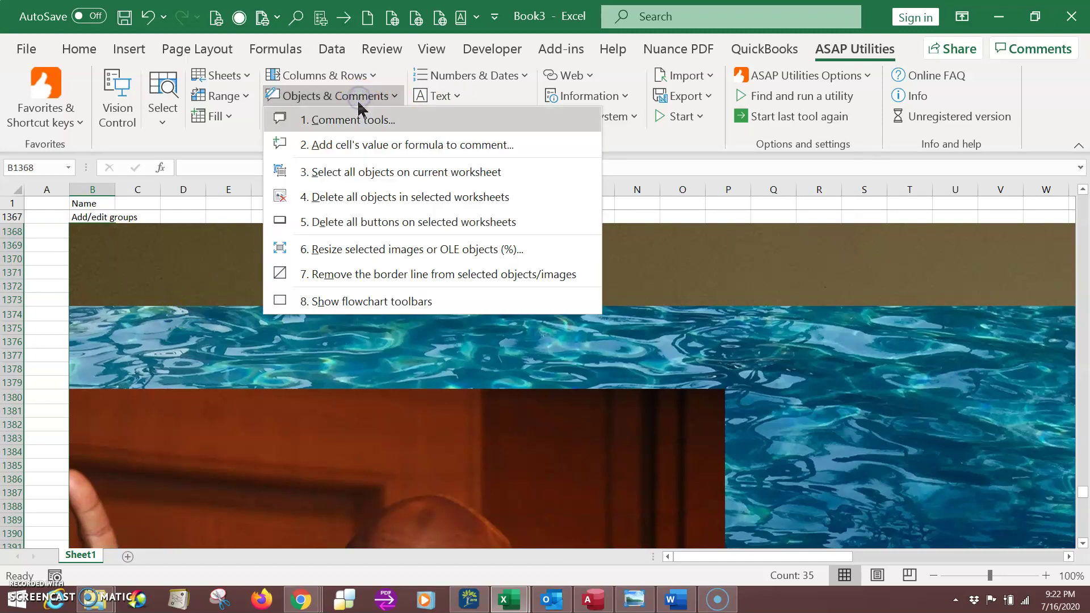
click(330, 198)
click(617, 356)
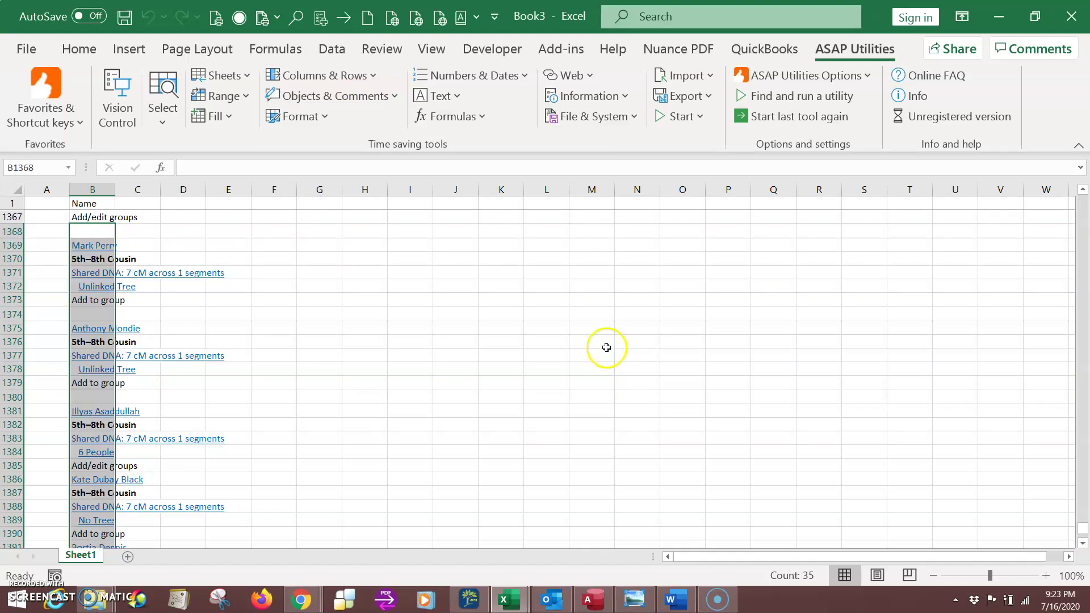
click(60, 298)
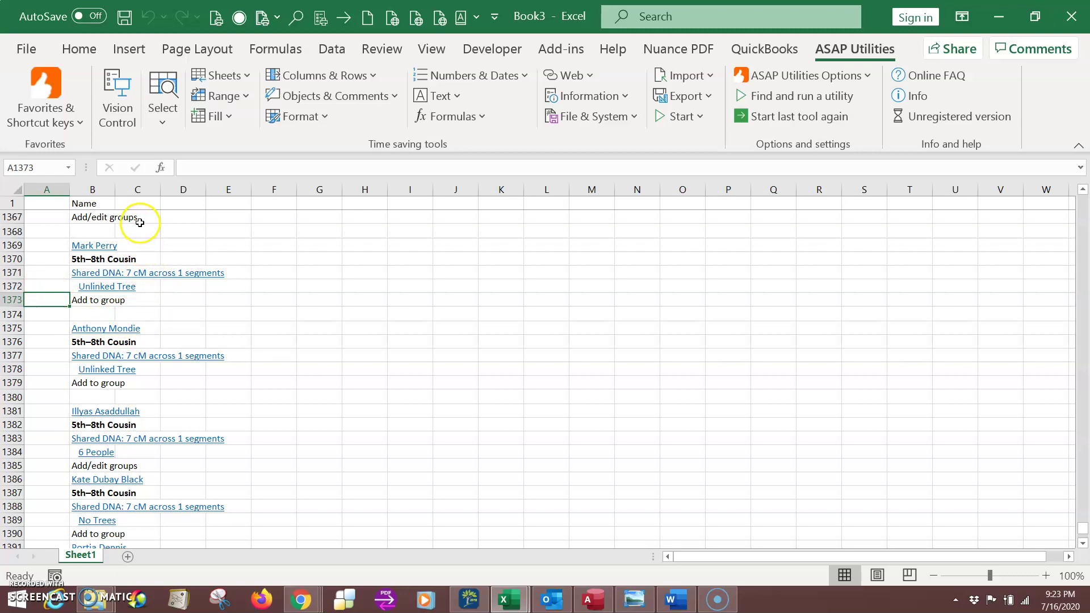
Widen column B to fit the longest text in the pasted match list
double_click(116, 189)
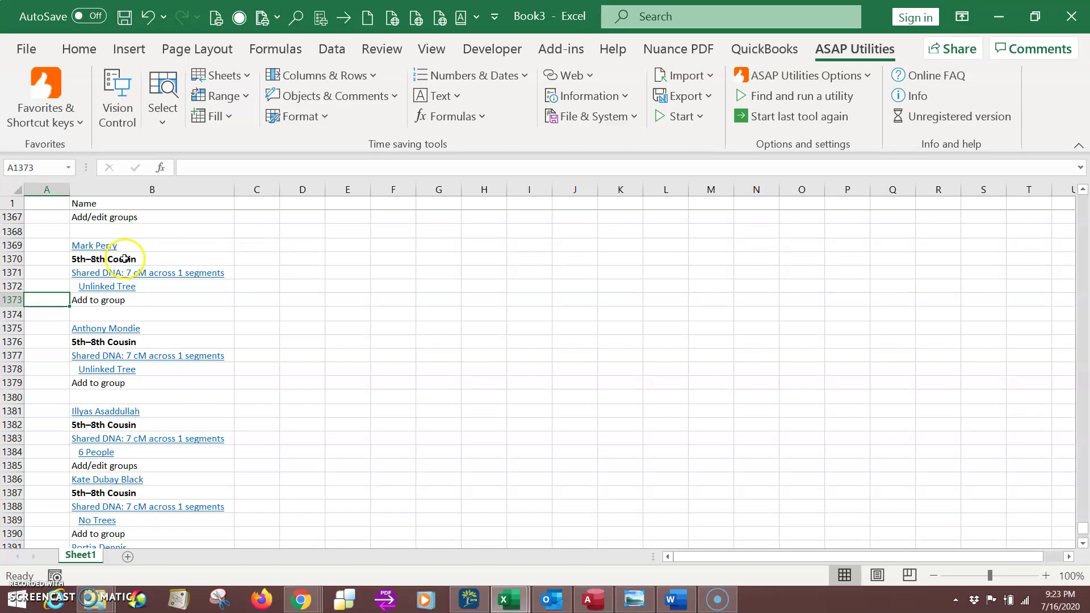
Examine the pasted match records in column B row by row, from B1370 down to B1384, checking the relationship, shared DNA, tree and group lines
click(146, 261)
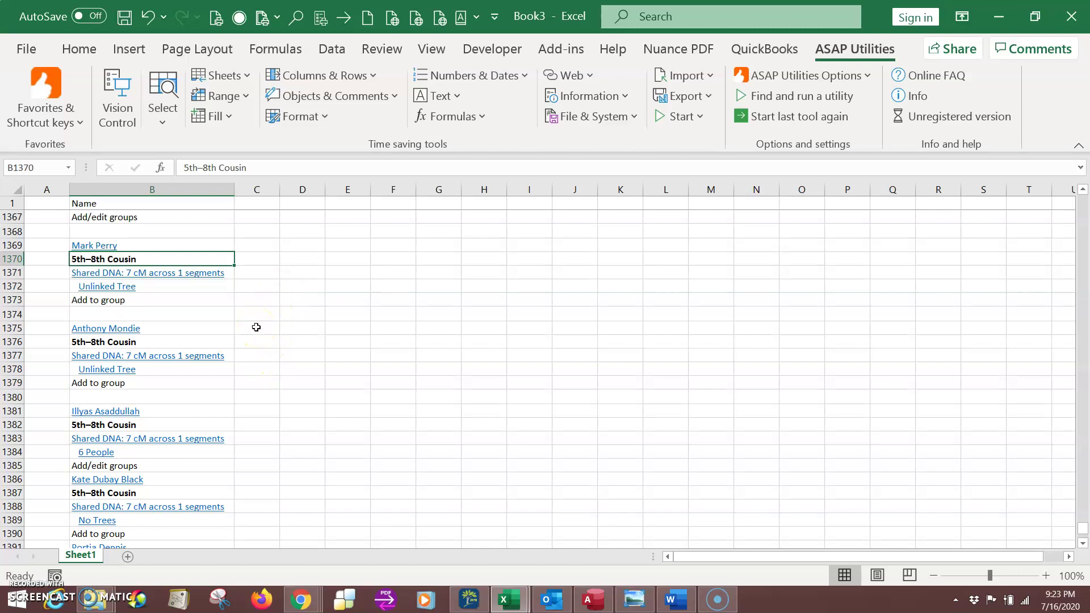
key(Down)
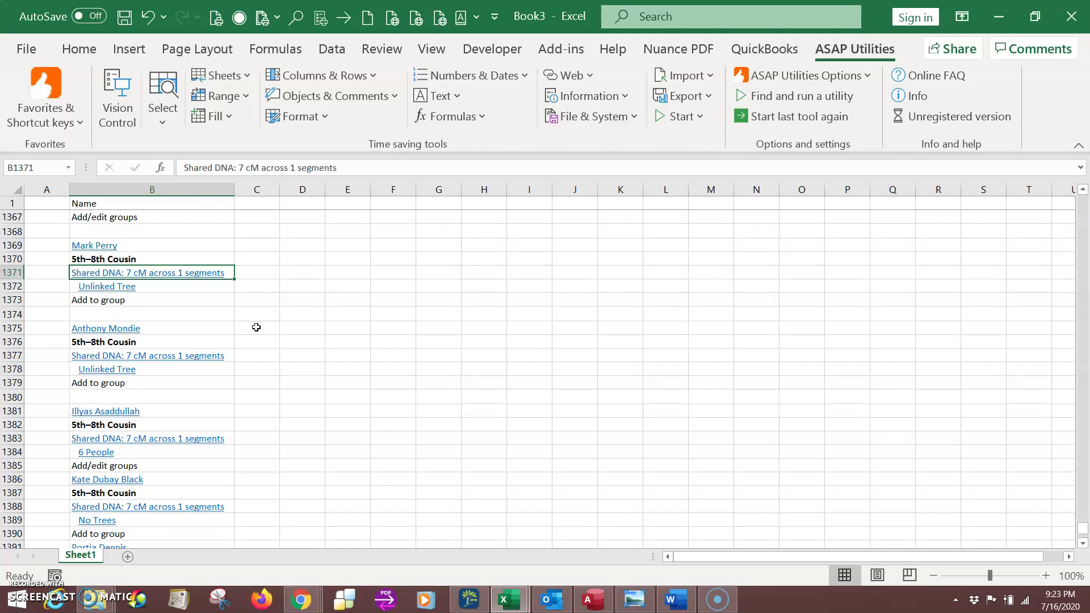
key(Down)
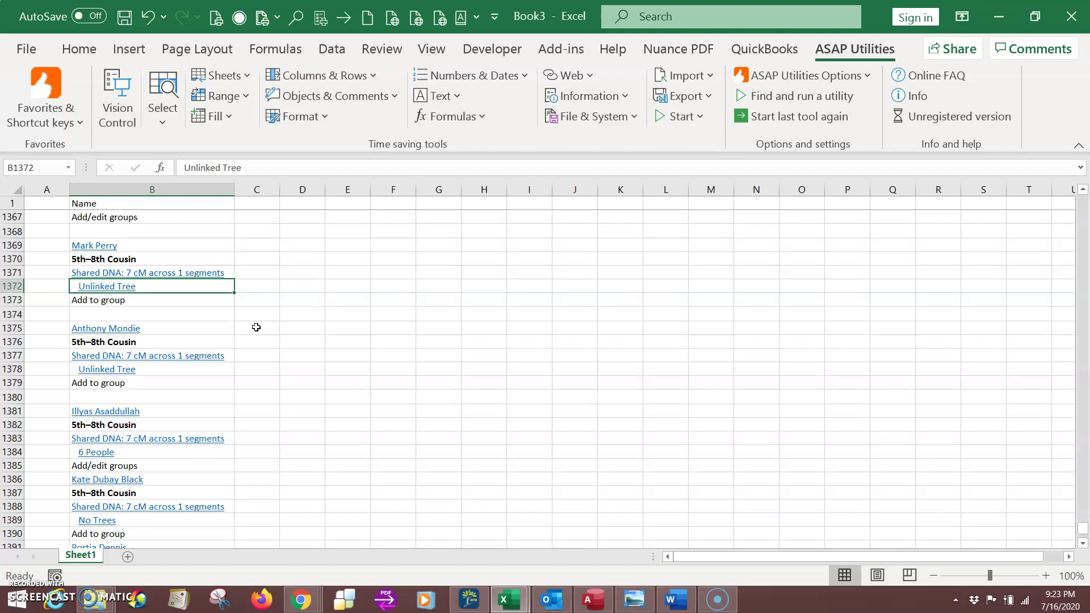
key(Down)
key(Down)
key(Down)
key(Down)
key(Down)
key(Down)
key(Down)
key(Down)
key(Down)
key(Down)
key(Down)
key(Down)
key(Down)
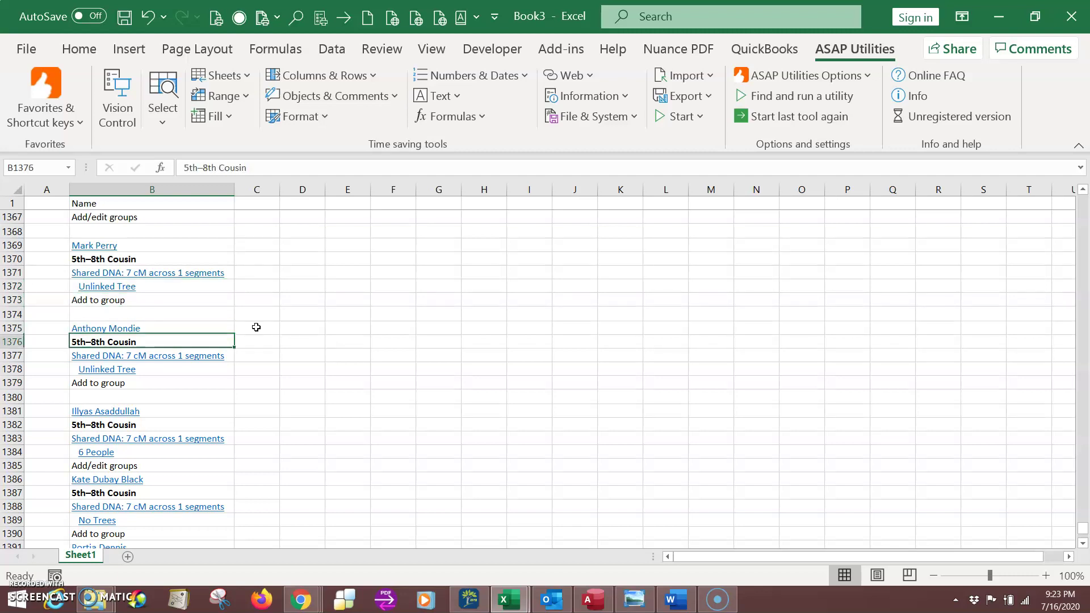
key(Down)
key(Up)
key(Up)
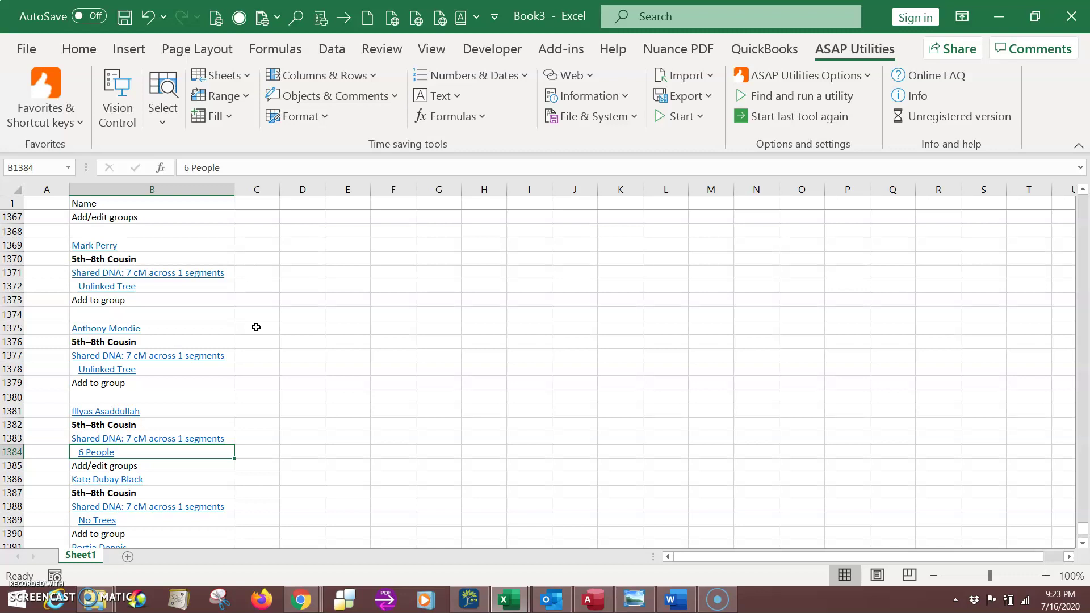
click(190, 411)
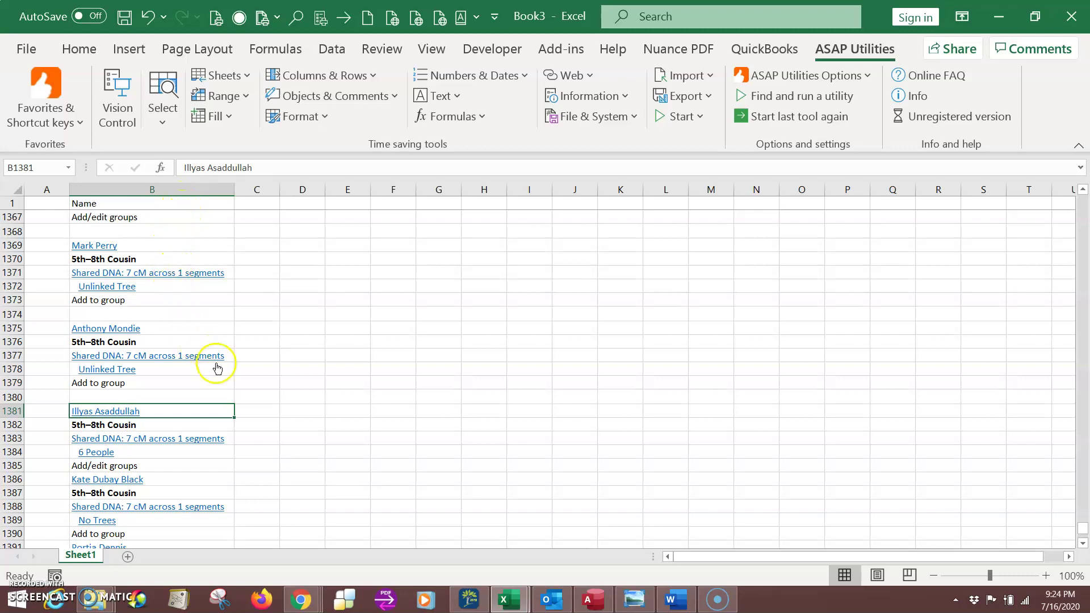
click(718, 600)
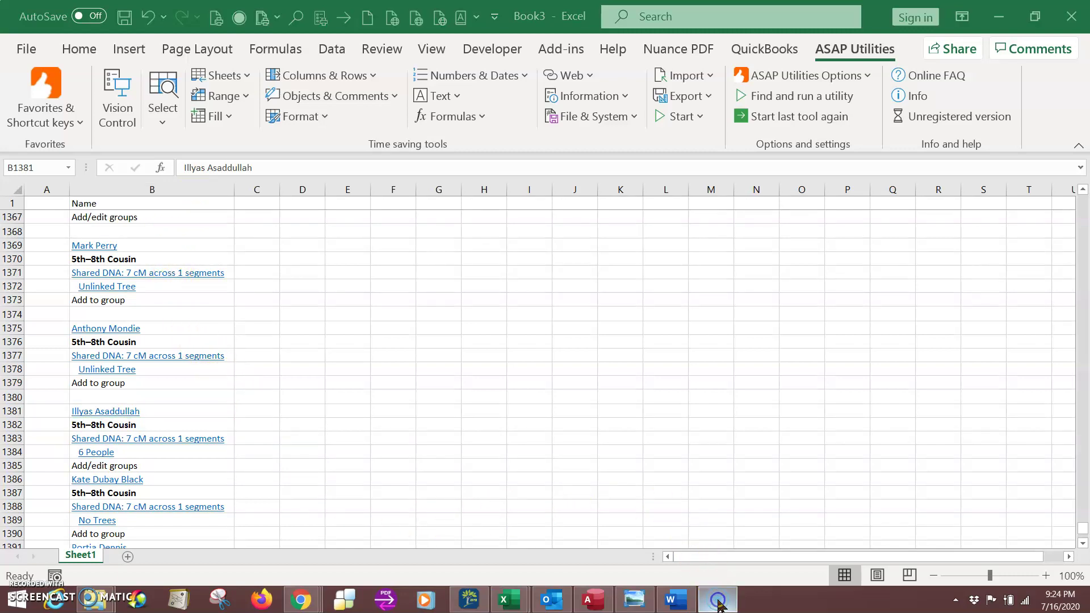